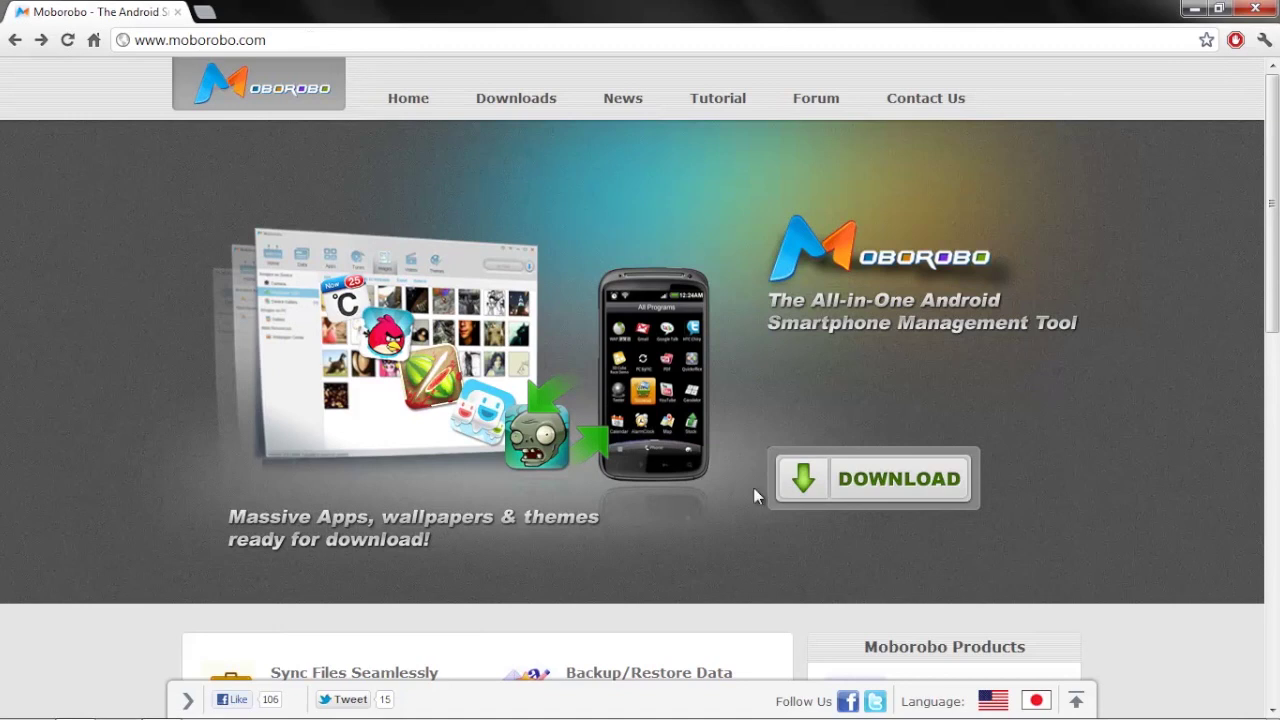
Step: Go from the moborobo.com homepage to the Moborobo downloads page
{"action": "left_click", "coordinate": [866, 488]}
Step: Scroll the download page, then launch Moborobo from the Windows Start menu
{"action": "scroll", "coordinate": [459, 404], "scroll_direction": "down", "scroll_amount": 1}
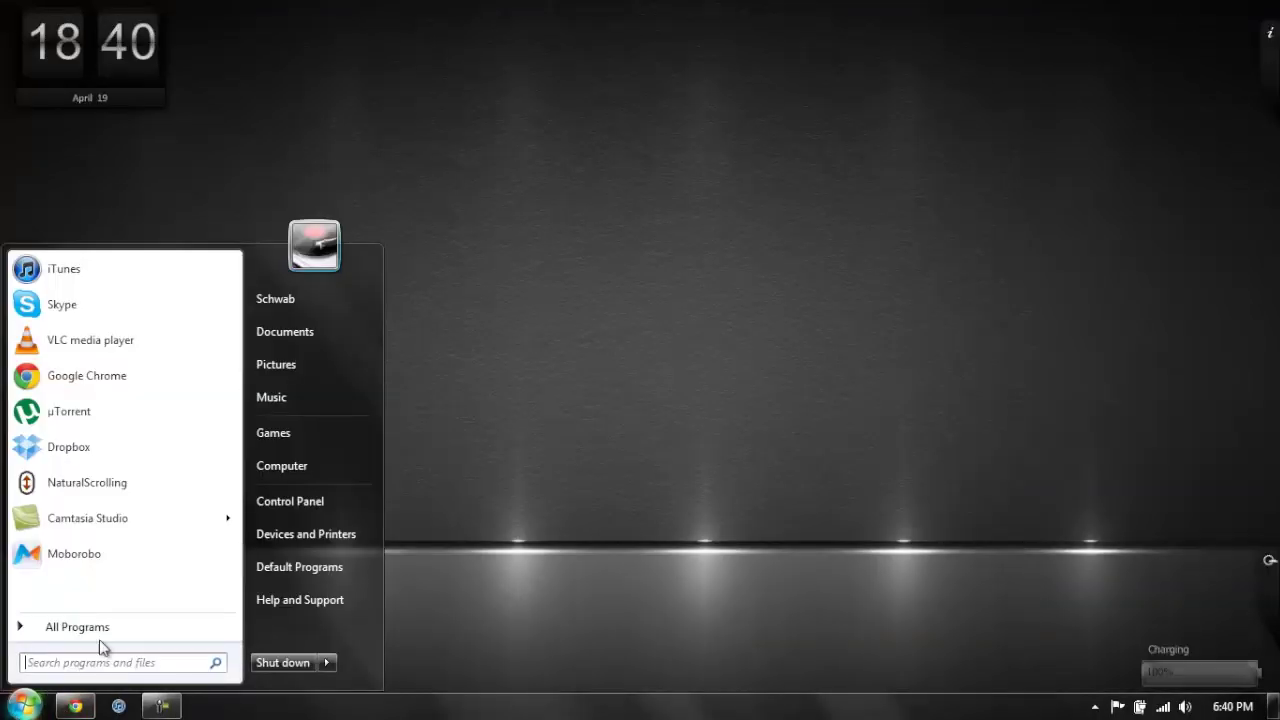
{"action": "left_click", "coordinate": [155, 548]}
{"action": "left_click", "coordinate": [1052, 56]}
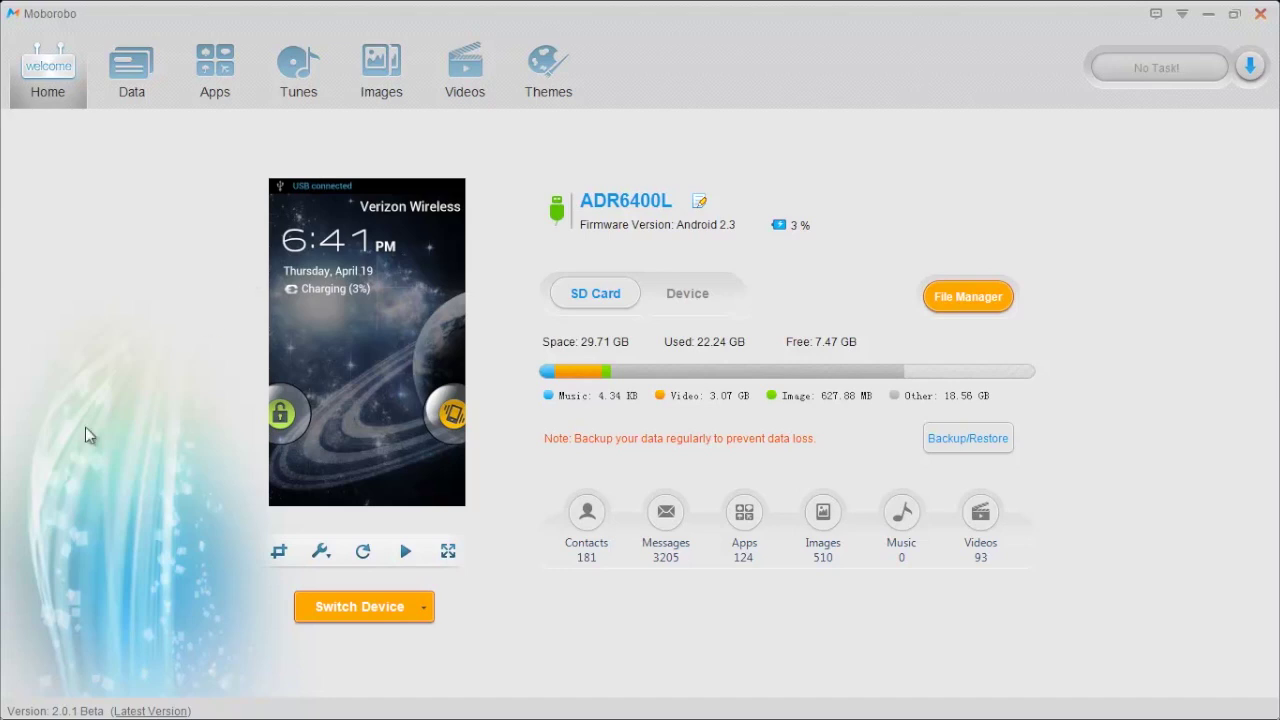
Step: Copy a screenshot of the ADR6400L phone's screen, then show the phone screen full size
{"action": "left_click", "coordinate": [285, 560]}
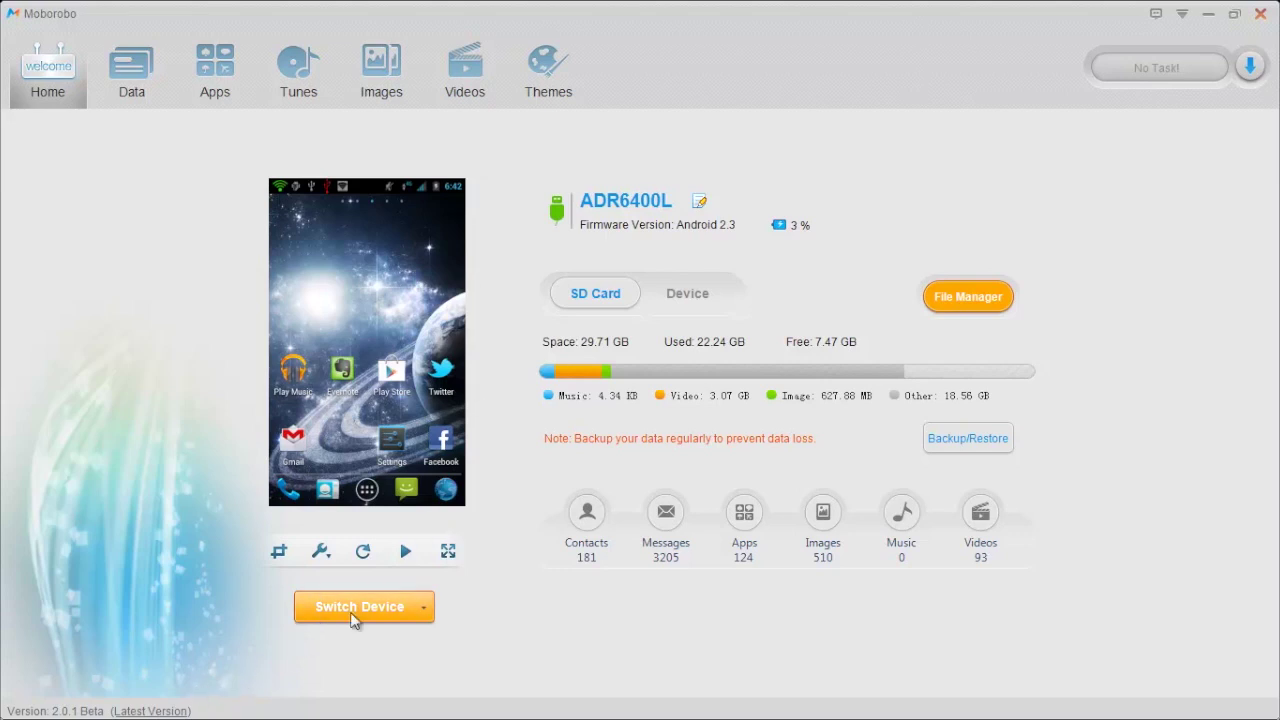
{"action": "left_click", "coordinate": [447, 552]}
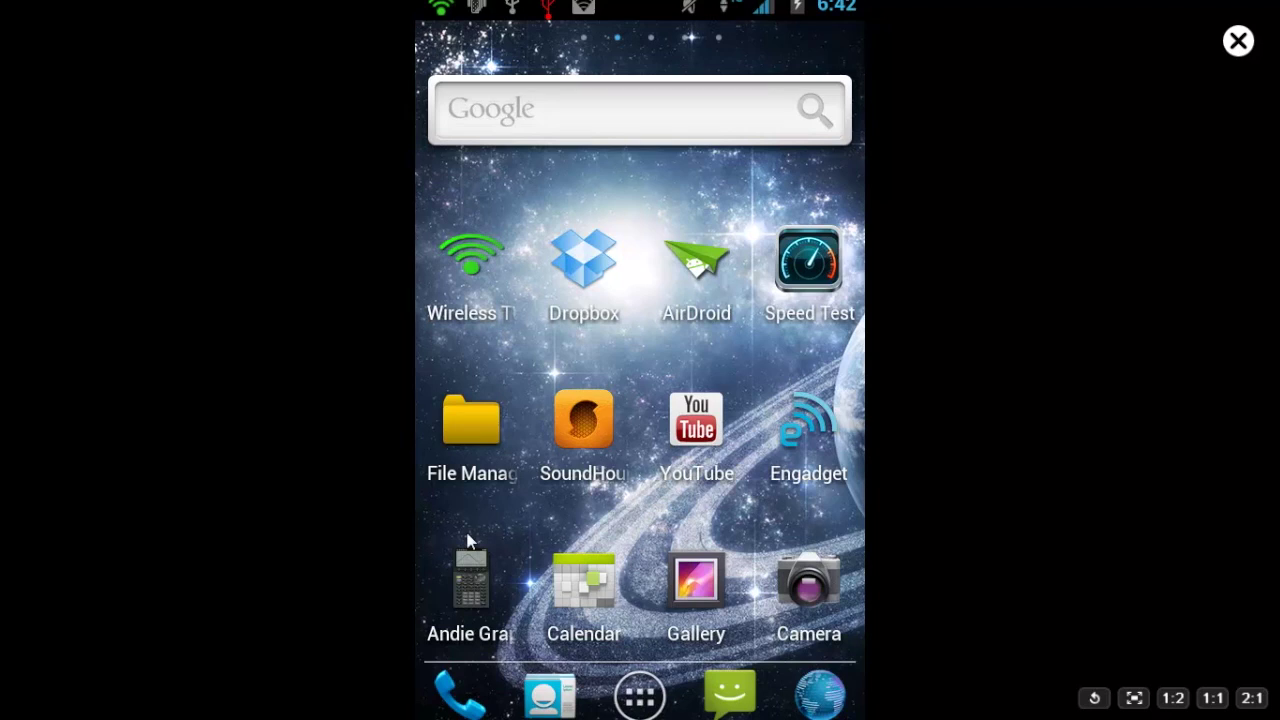
{"action": "left_click", "coordinate": [1236, 43]}
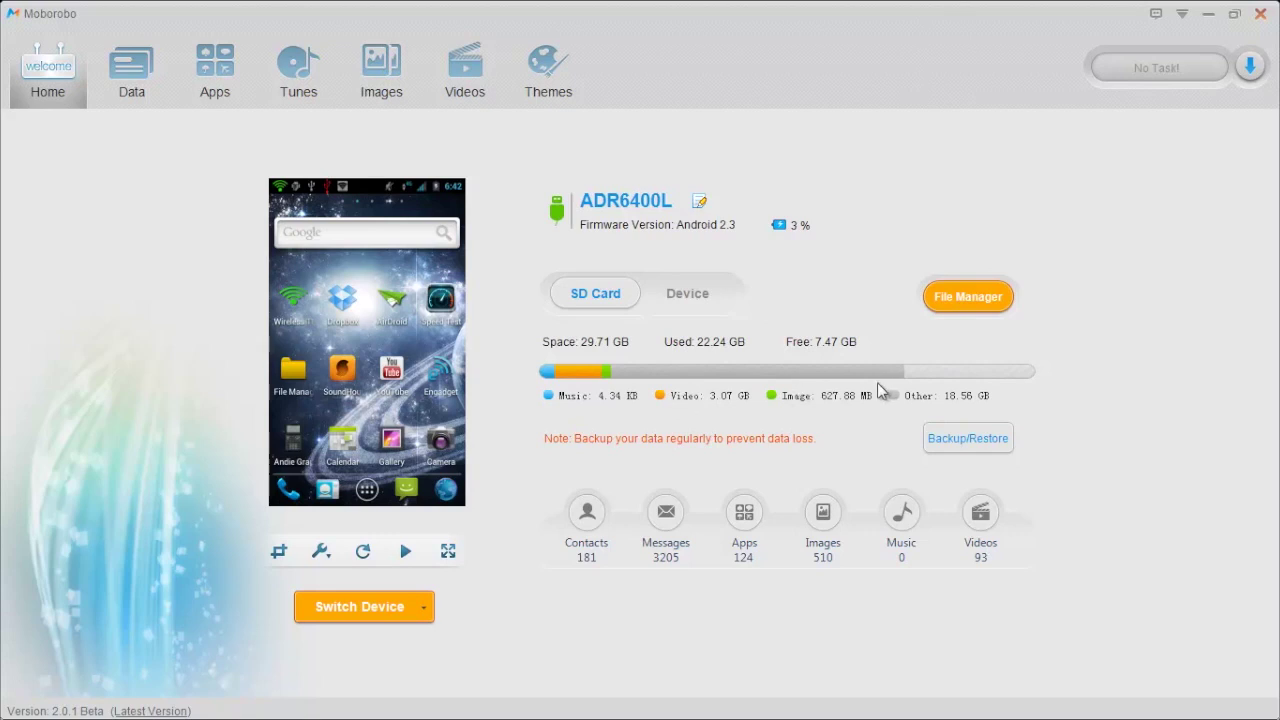
Step: Switch the storage panel to the phone's internal Device figures, then open the File Manager
{"action": "left_click", "coordinate": [694, 298]}
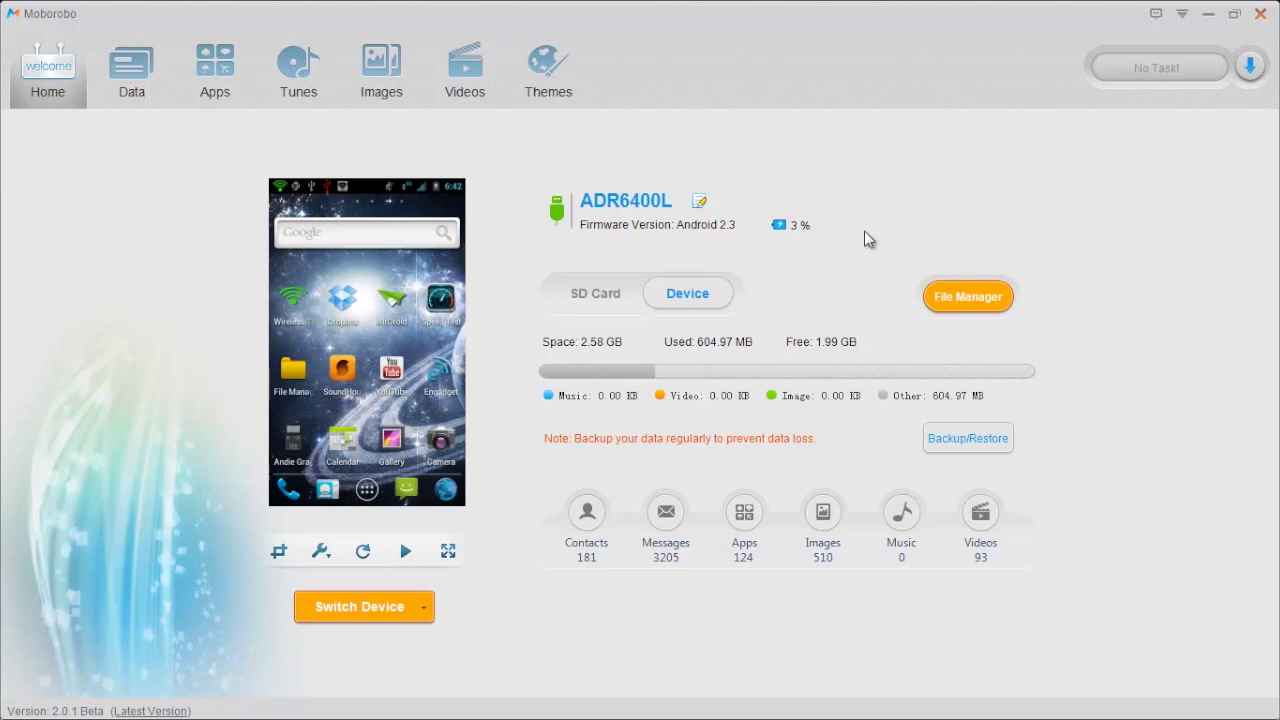
{"action": "left_click", "coordinate": [981, 300]}
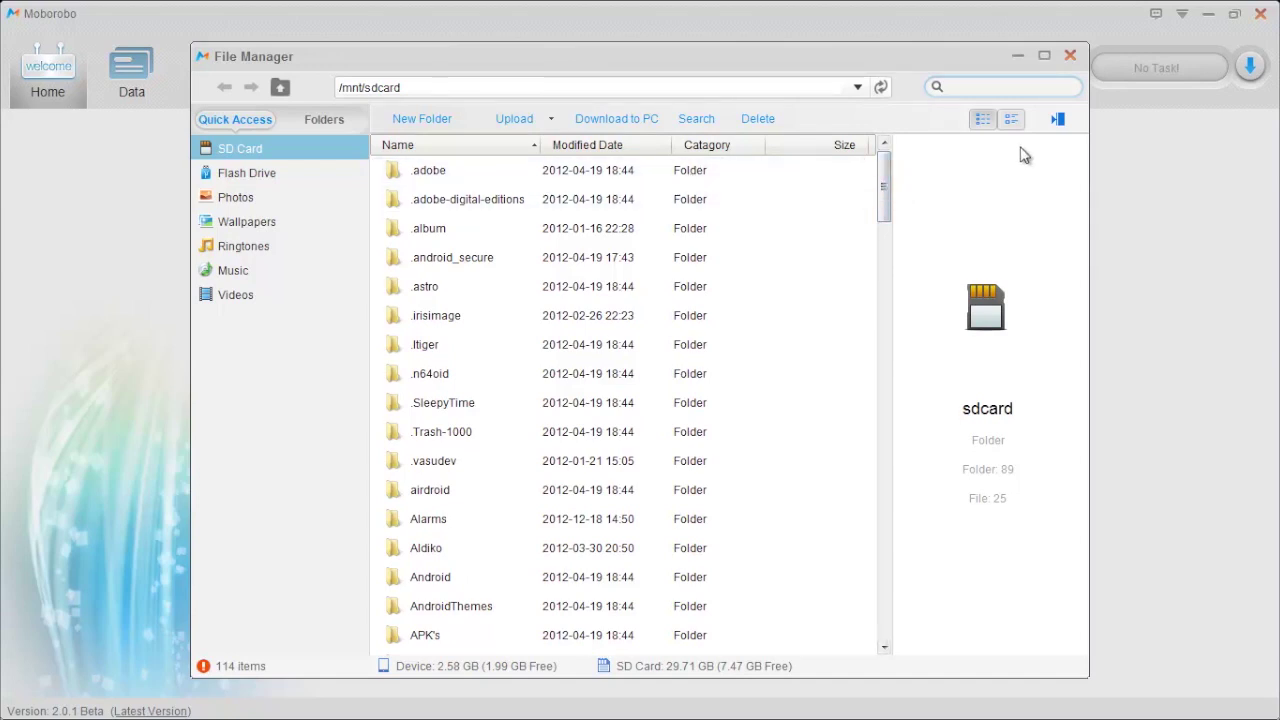
Step: Scroll through the 114 items on the SD card at /mnt/sdcard
{"action": "left_click_drag", "start_coordinate": [886, 196], "coordinate": [774, 186]}
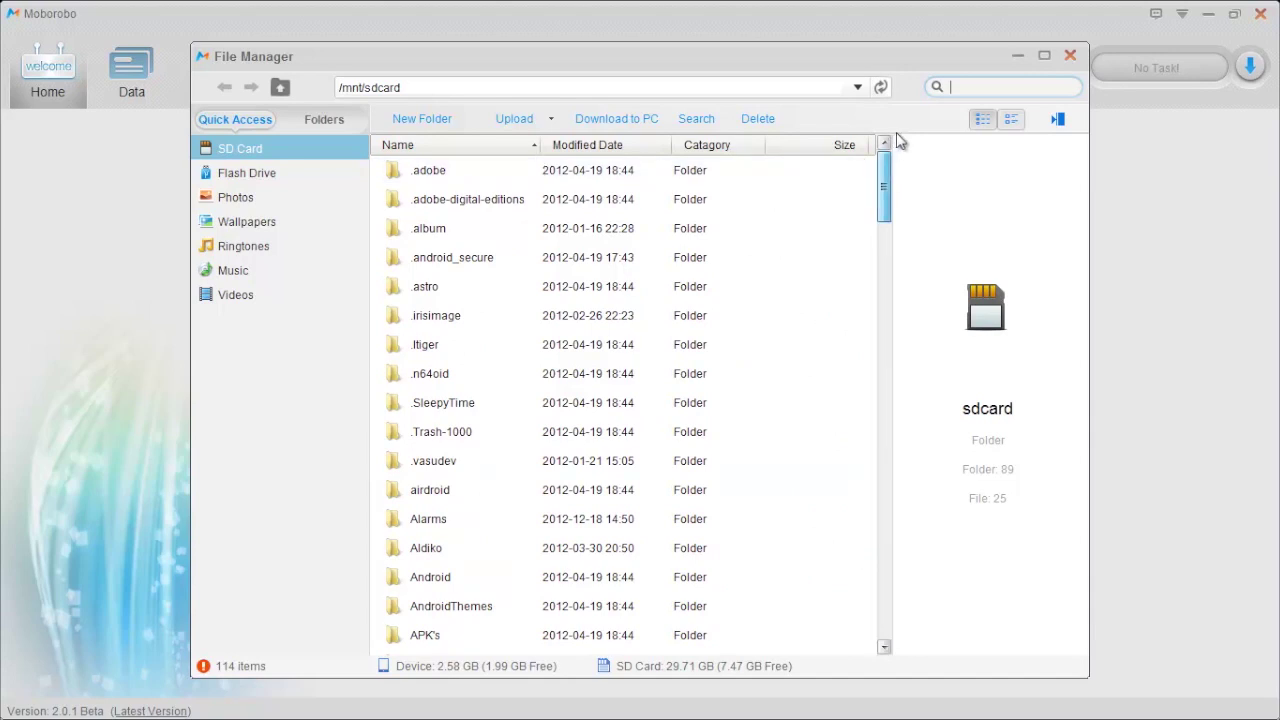
{"action": "left_click_drag", "start_coordinate": [883, 177], "coordinate": [885, 320]}
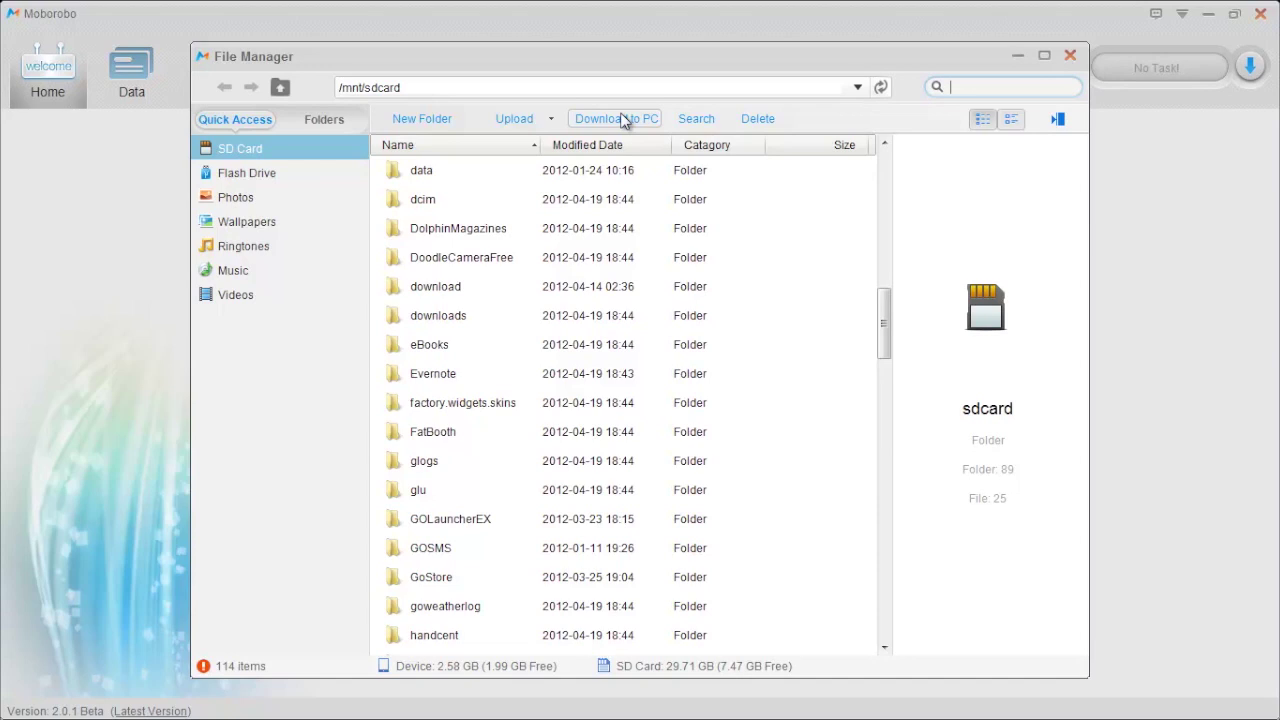
Step: Open the glu folder, then return to the SD card's top level
{"action": "double_click", "coordinate": [425, 492]}
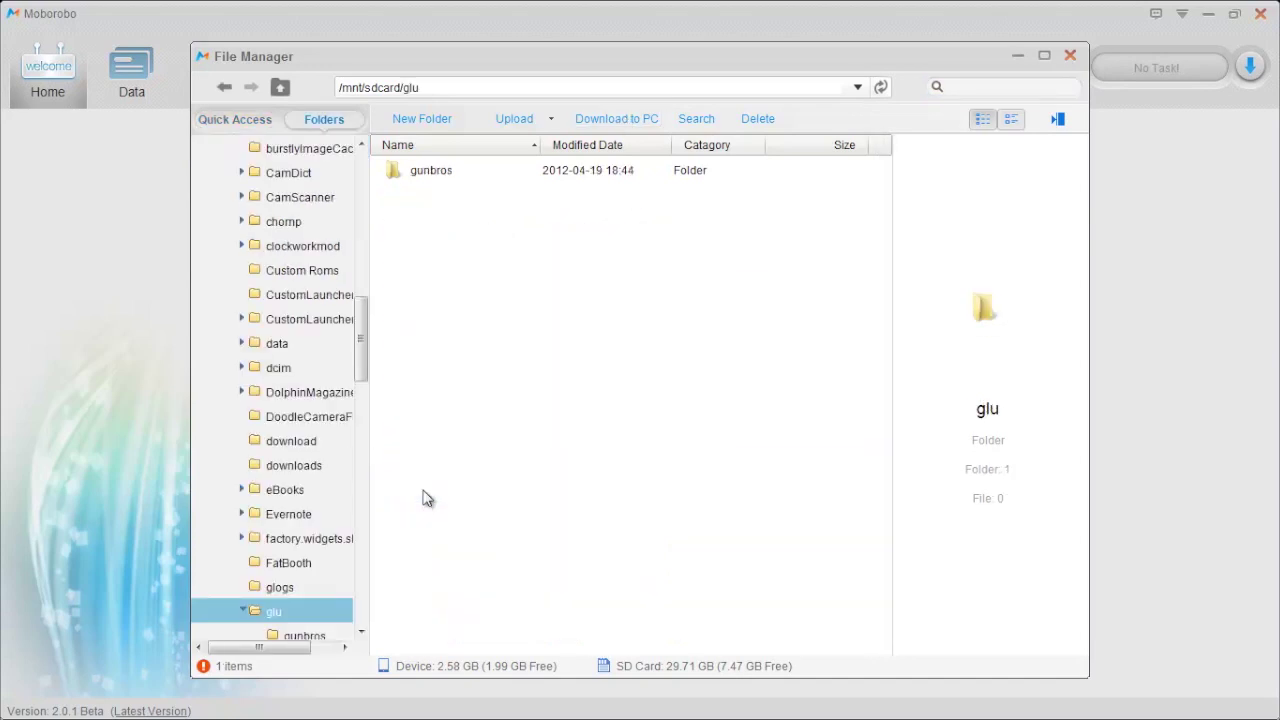
{"action": "left_click", "coordinate": [229, 92]}
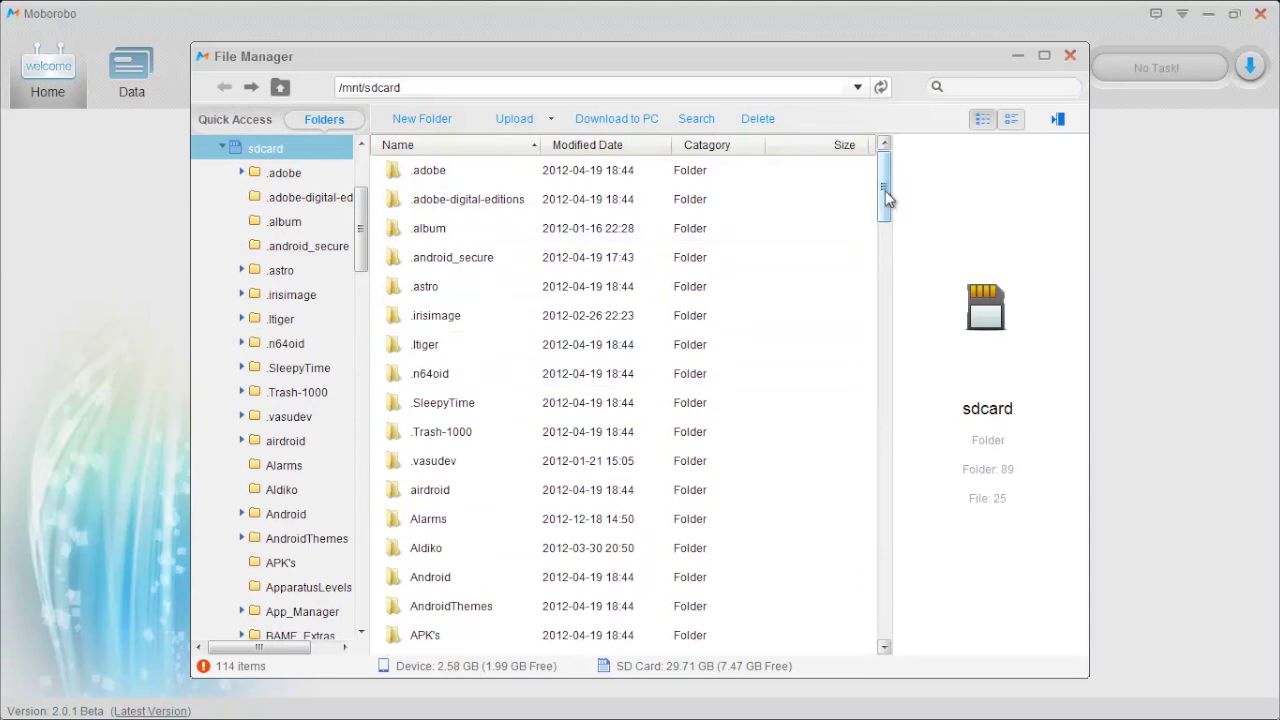
{"action": "left_click_drag", "start_coordinate": [885, 195], "coordinate": [884, 162]}
Step: Look through the Upload dropdown's options, then dismiss them
{"action": "left_click", "coordinate": [548, 117]}
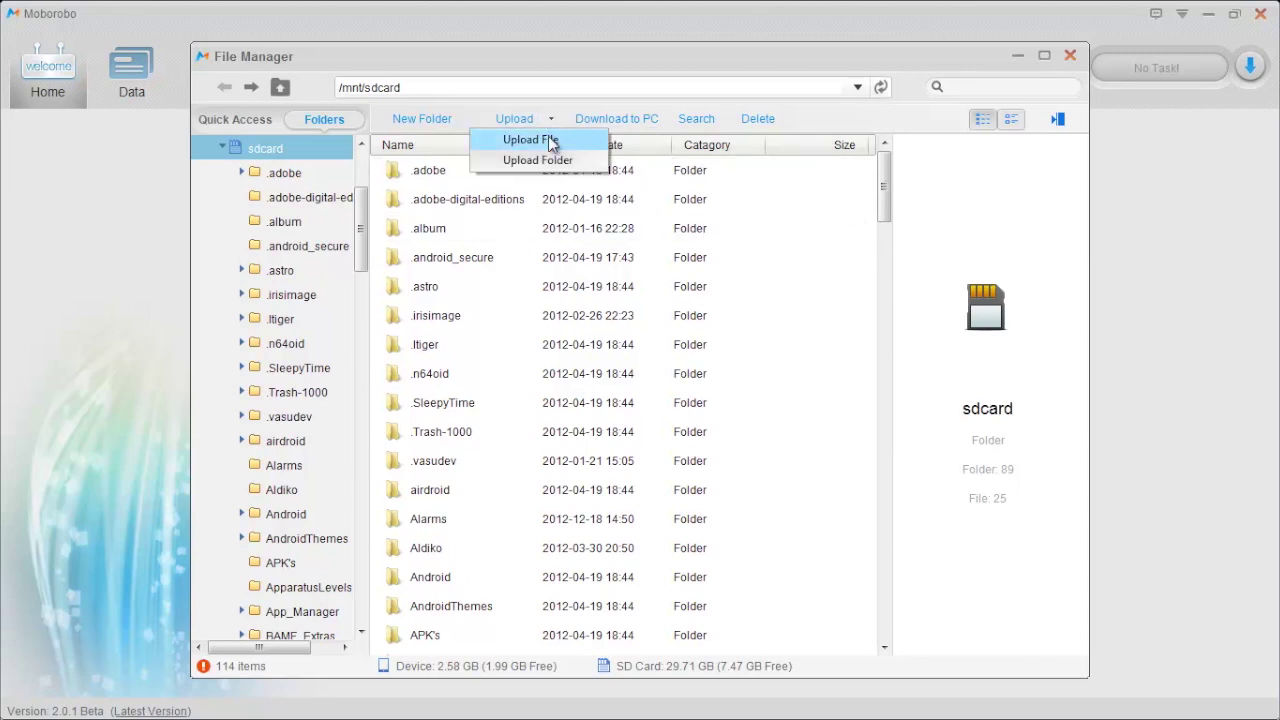
{"action": "left_click", "coordinate": [551, 126]}
{"action": "left_click", "coordinate": [551, 124]}
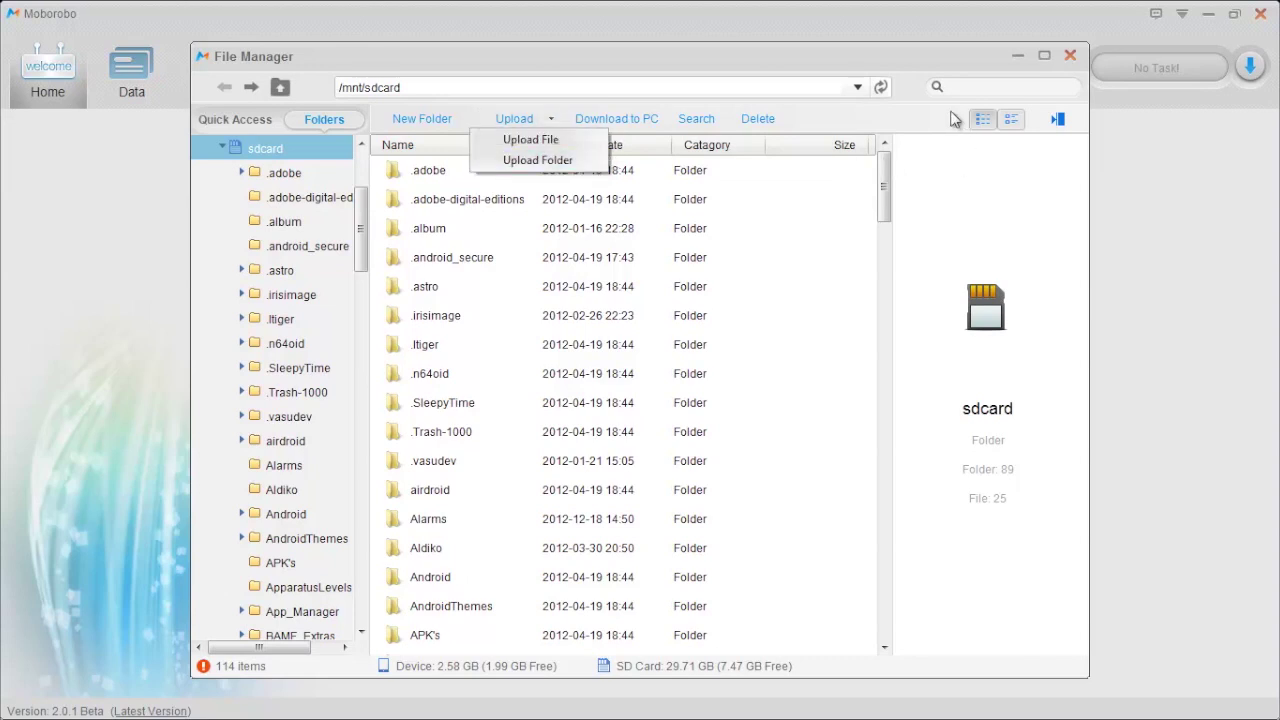
{"action": "left_click", "coordinate": [940, 167]}
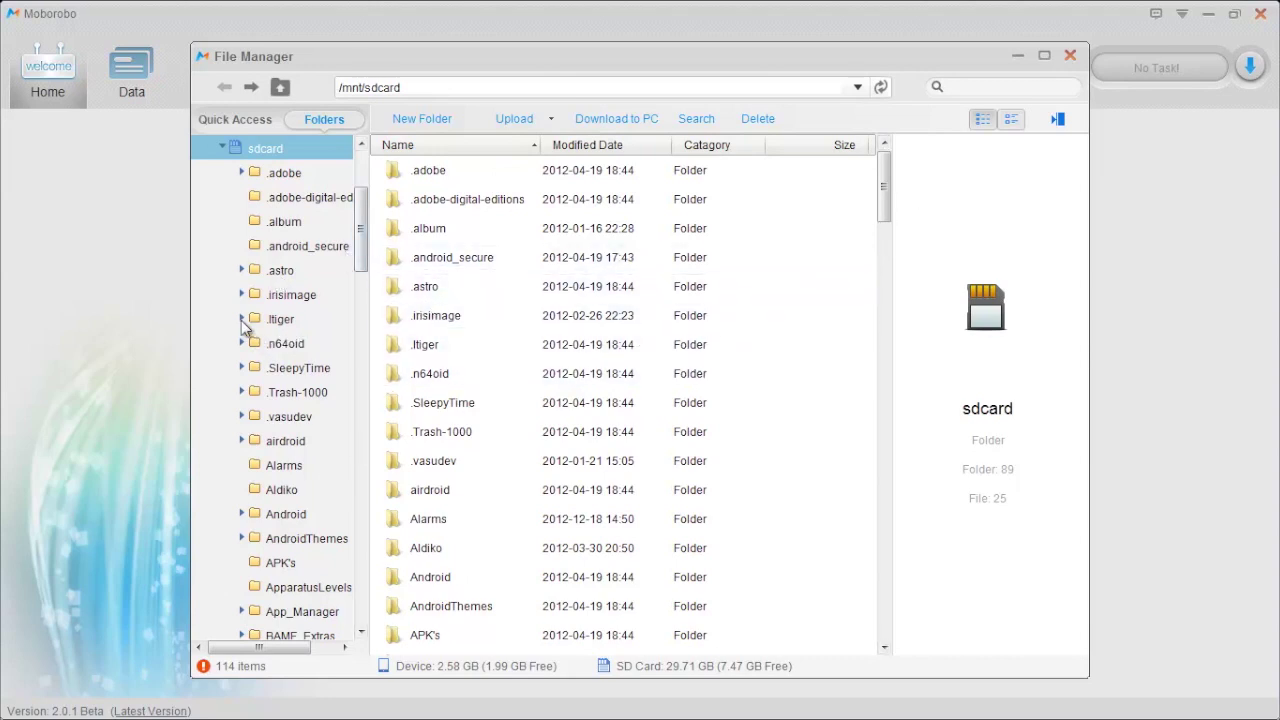
Step: Open .ltiger in the folder tree and show its gba folder as large icons
{"action": "left_click_drag", "start_coordinate": [305, 199], "coordinate": [257, 228]}
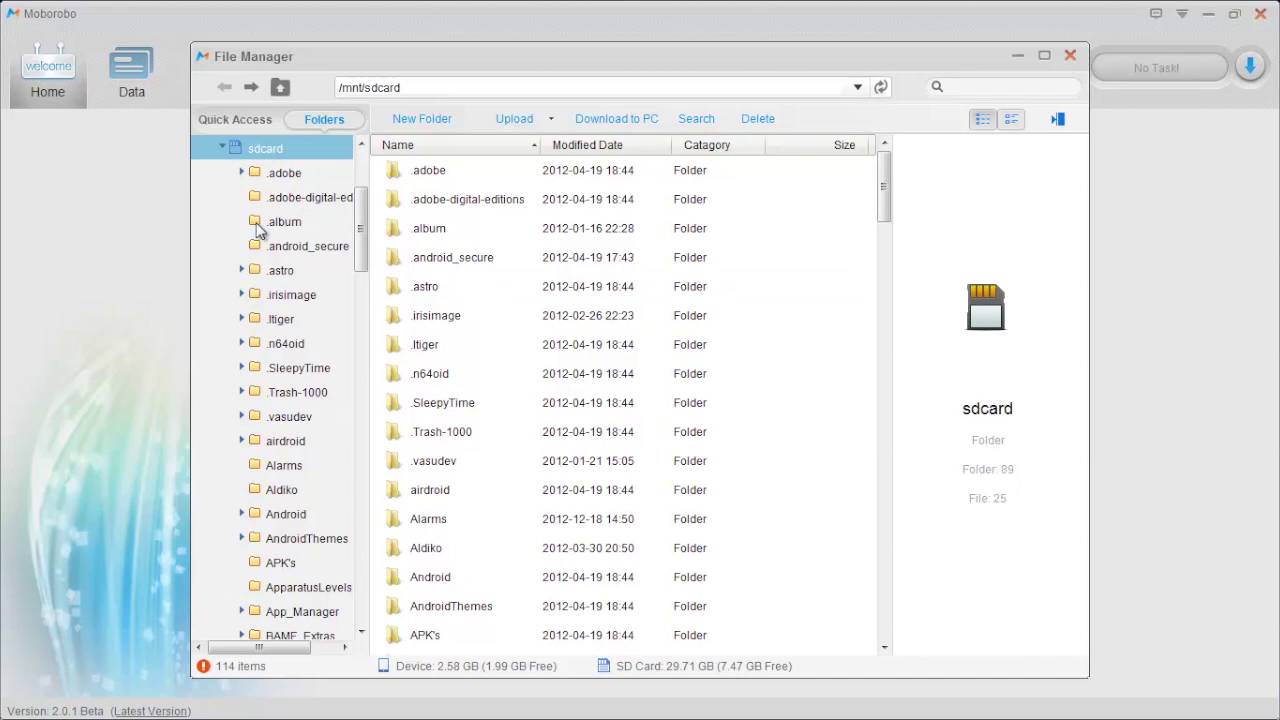
{"action": "left_click", "coordinate": [243, 320]}
{"action": "left_click", "coordinate": [242, 320]}
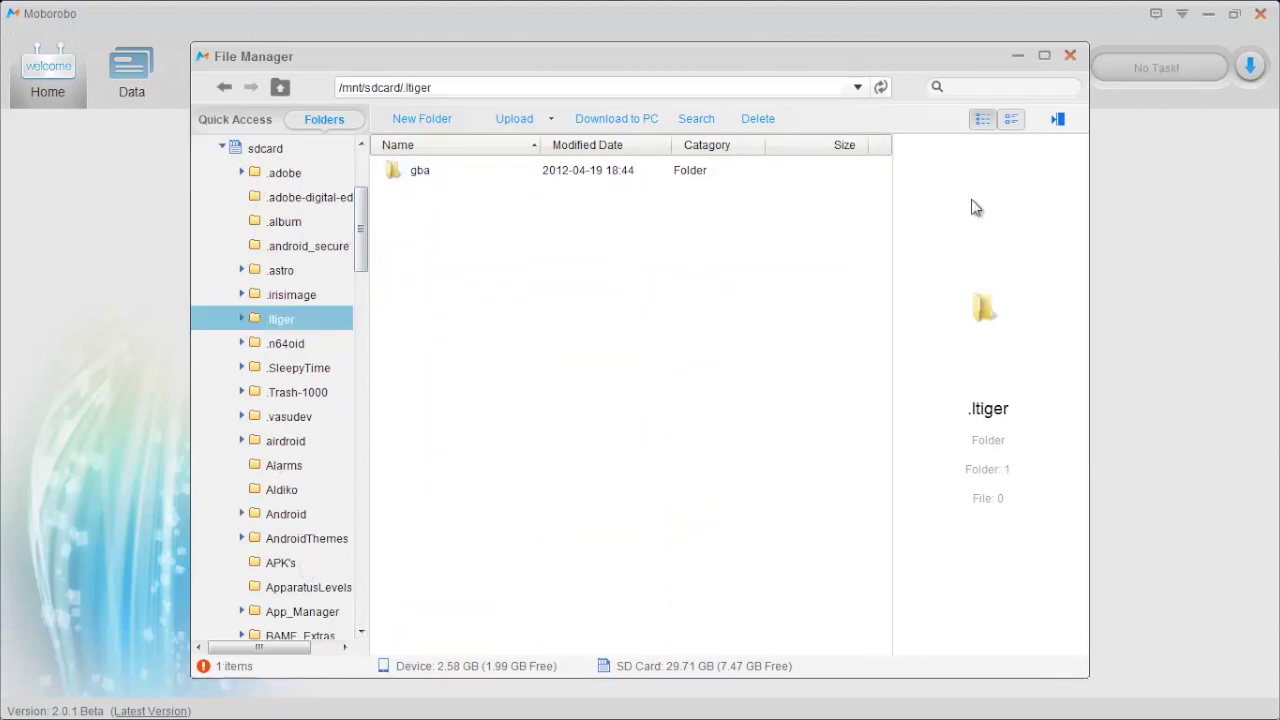
{"action": "left_click", "coordinate": [1011, 119]}
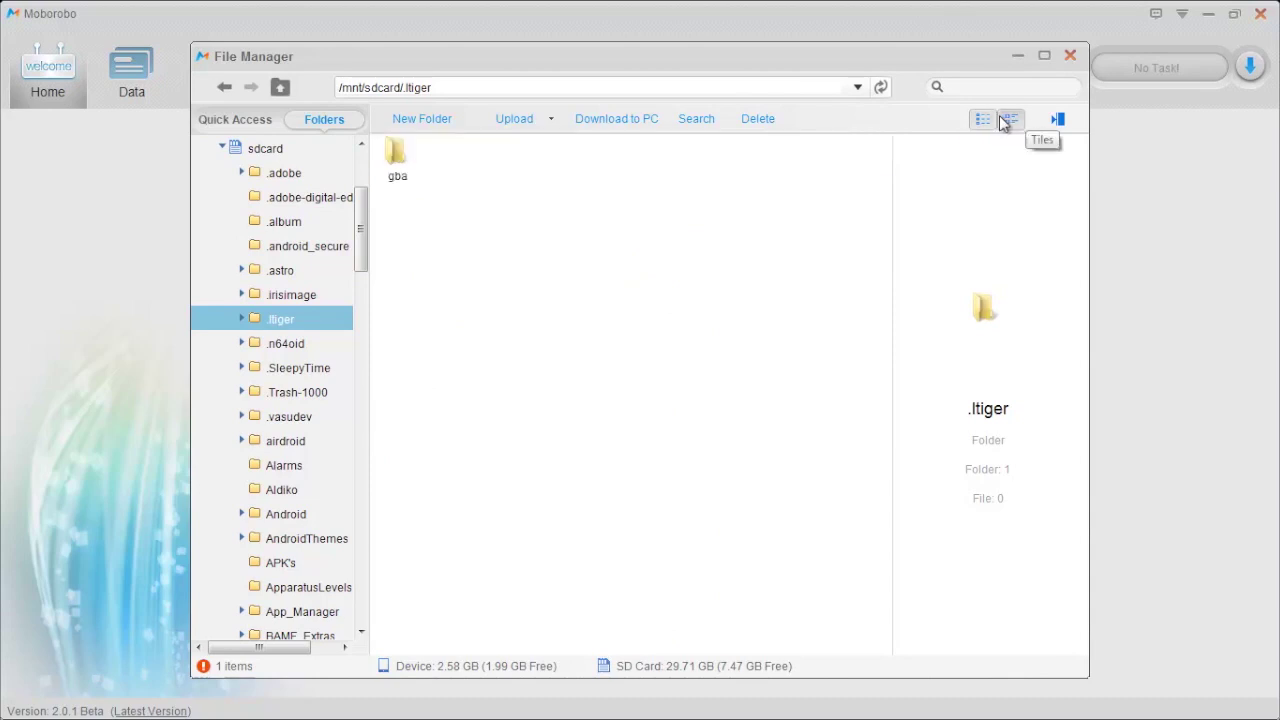
Step: Show the sdcard root as a detailed list, close the File Manager, and open Data
{"action": "left_click", "coordinate": [286, 150]}
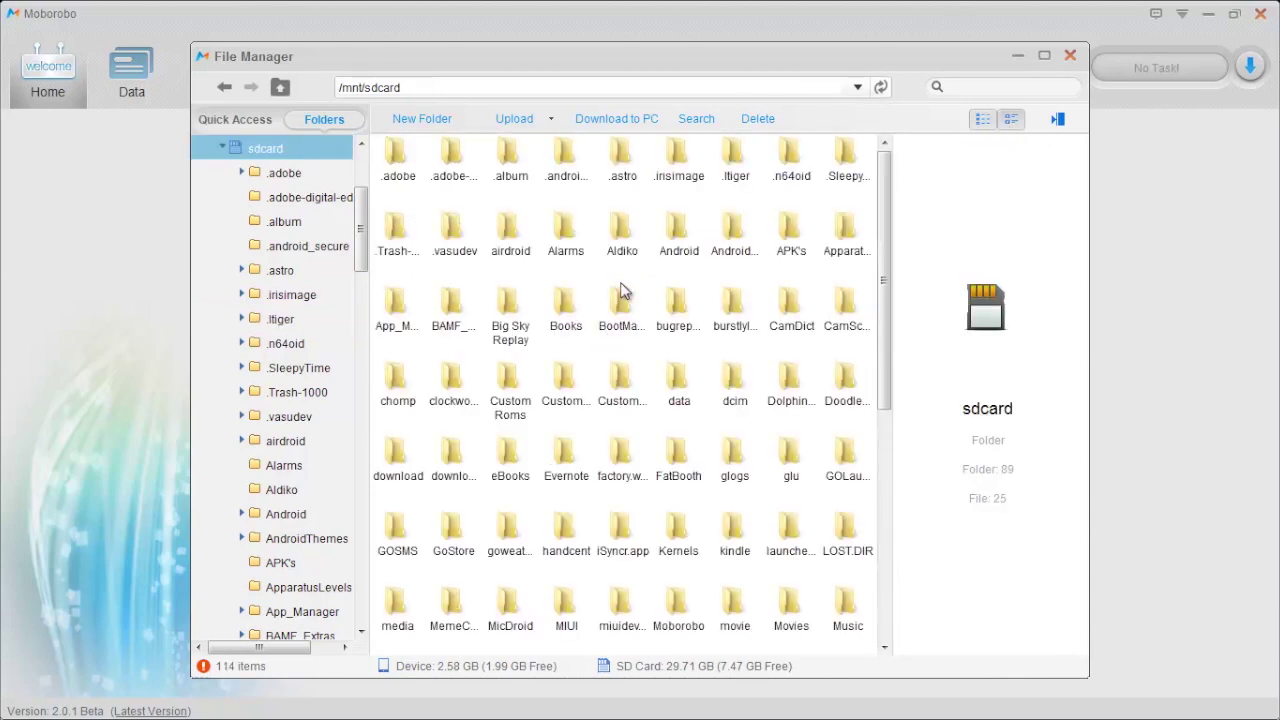
{"action": "left_click_drag", "start_coordinate": [881, 254], "coordinate": [894, 228]}
{"action": "left_click", "coordinate": [985, 121]}
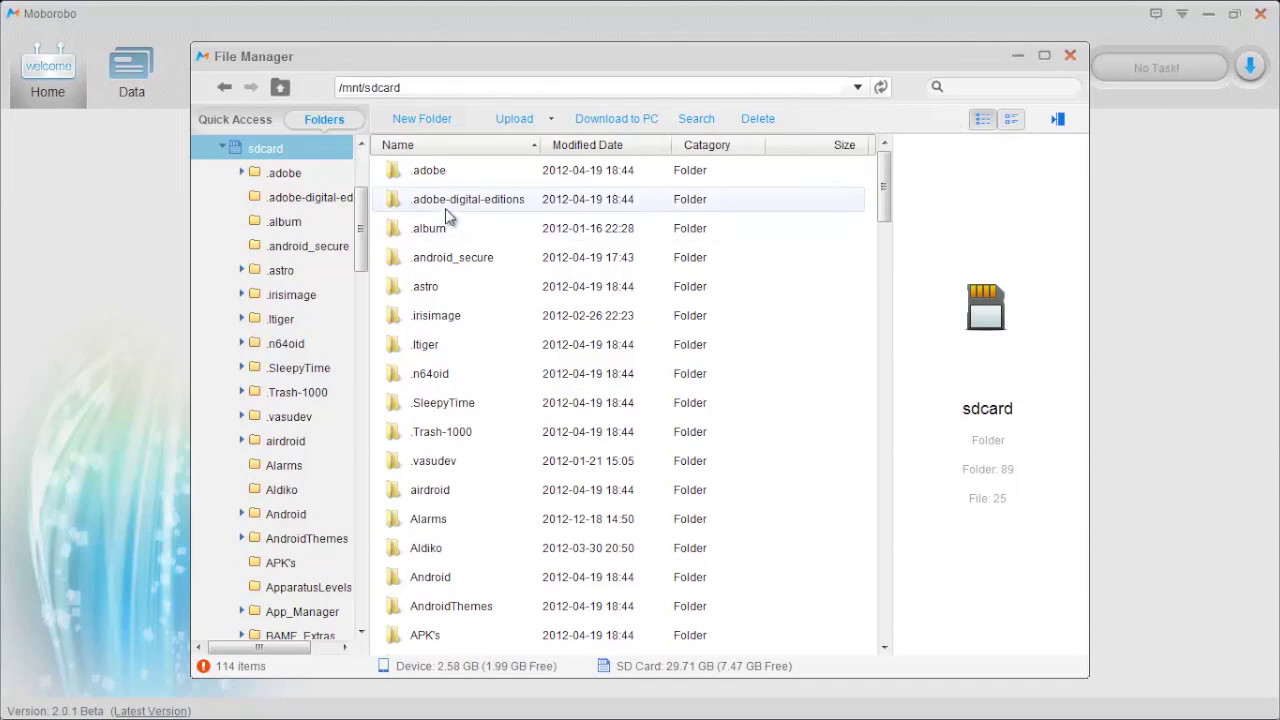
{"action": "left_click", "coordinate": [1069, 55]}
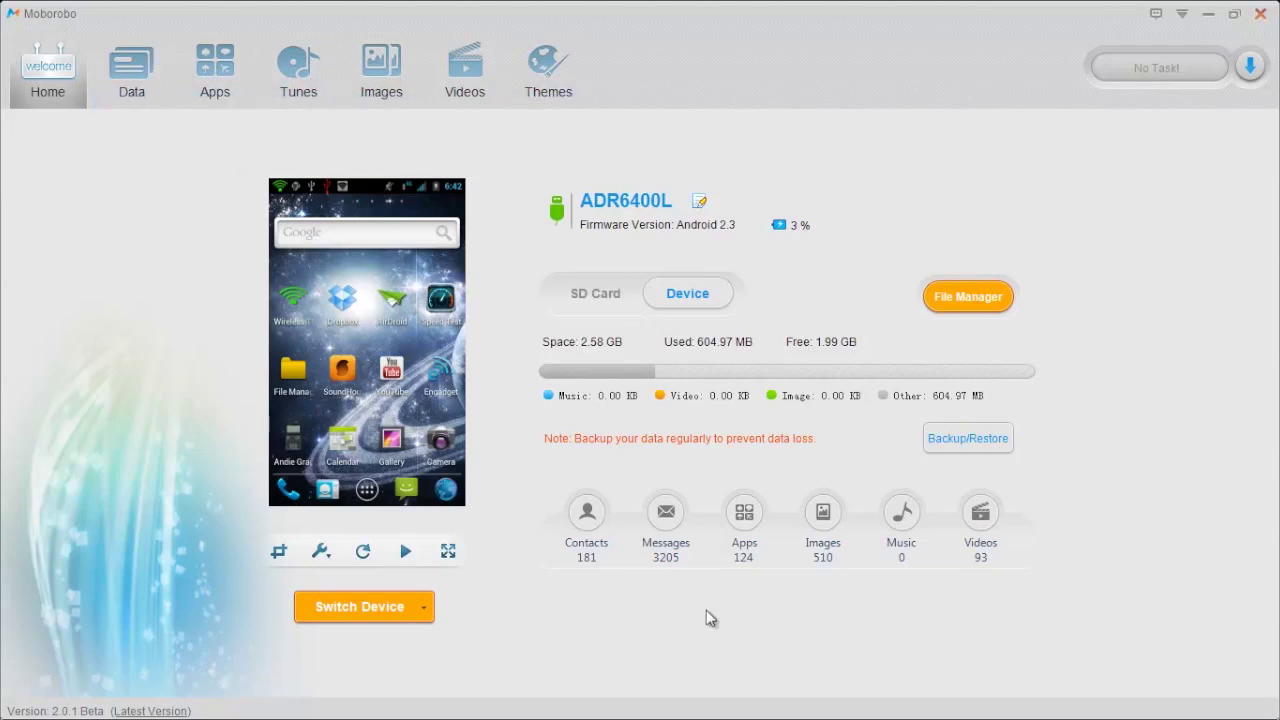
{"action": "left_click", "coordinate": [148, 80]}
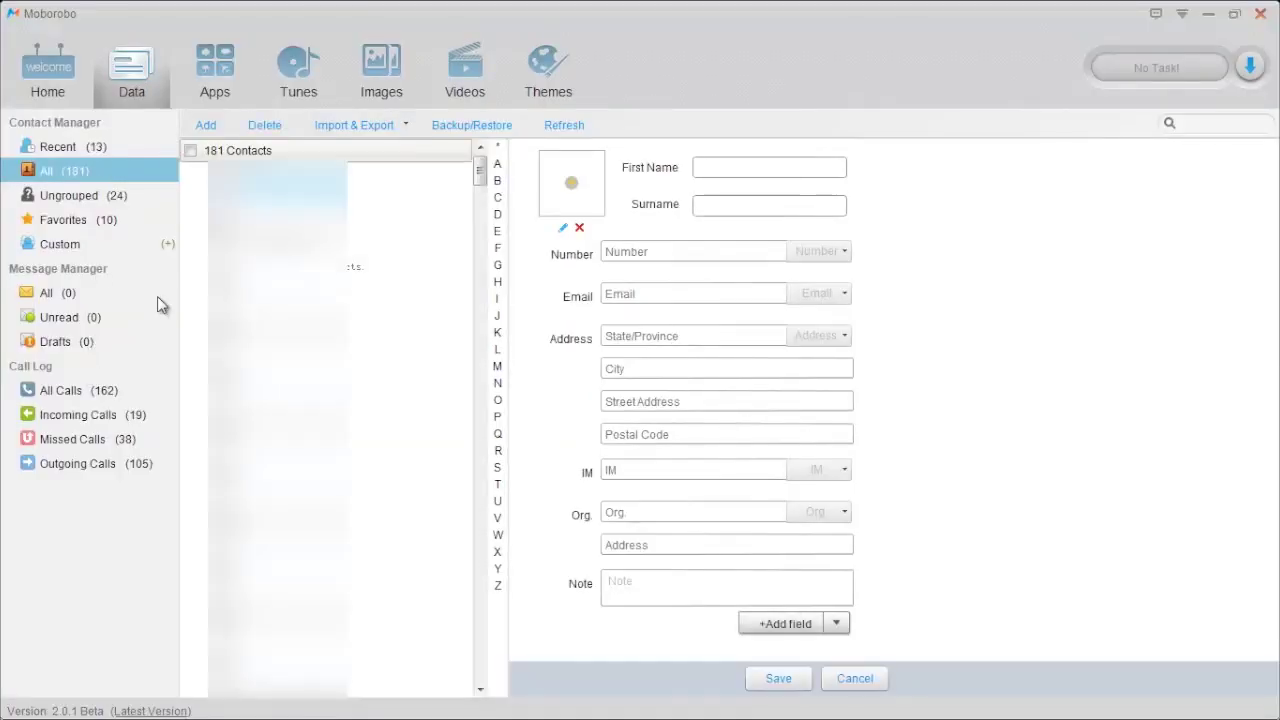
Step: Show the details of the first of the 181 contacts and tick its checkbox
{"action": "left_click", "coordinate": [193, 183]}
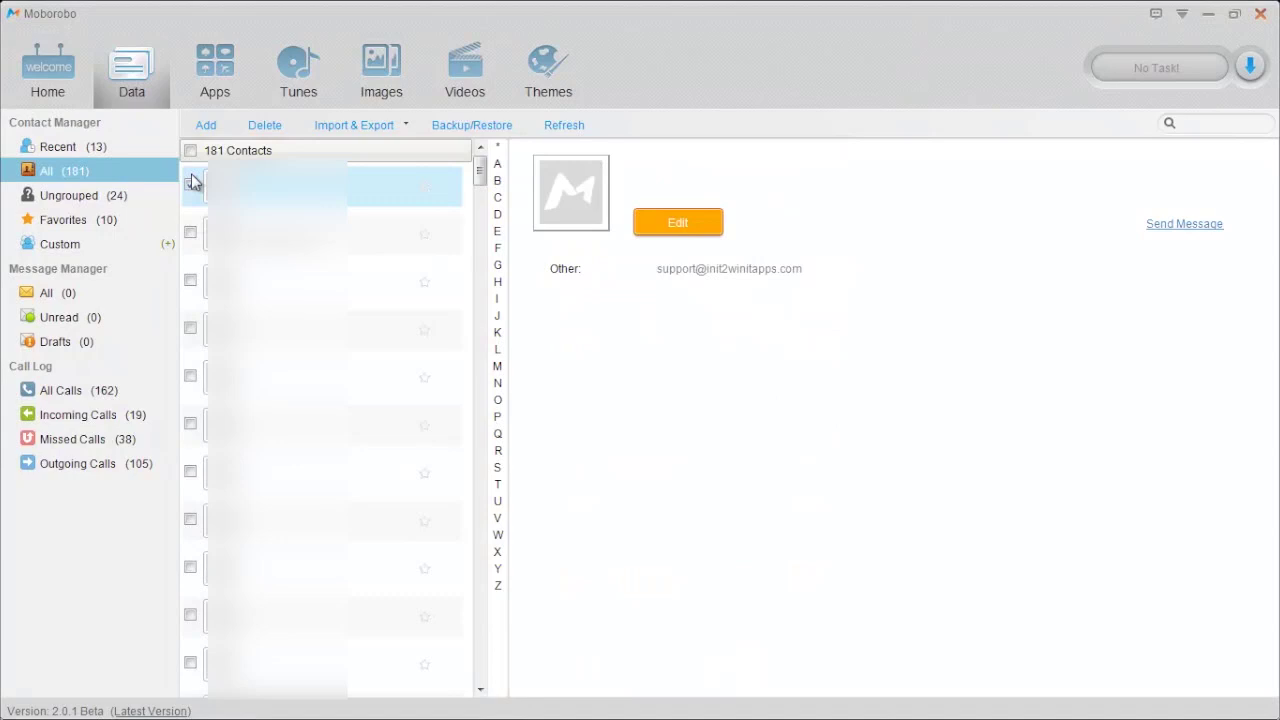
{"action": "left_click", "coordinate": [191, 183]}
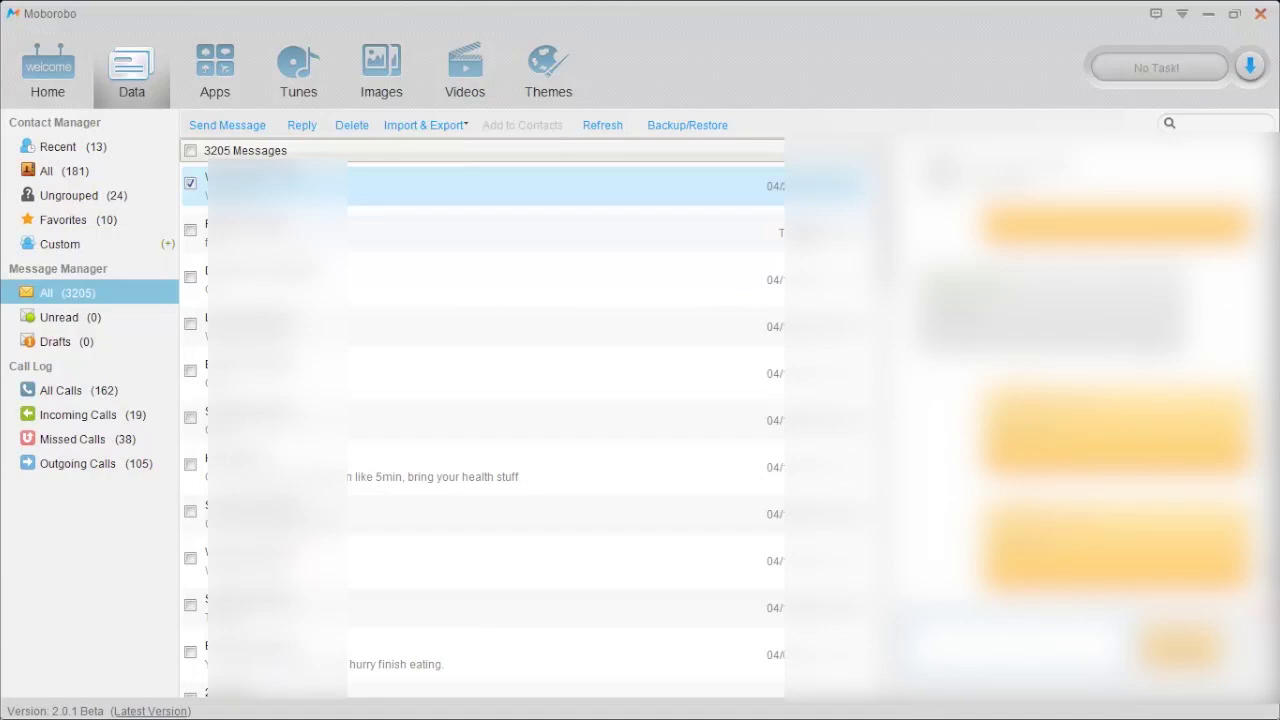
Step: Open All Calls (162) under Call Log in the Data sidebar
{"action": "left_click", "coordinate": [62, 390]}
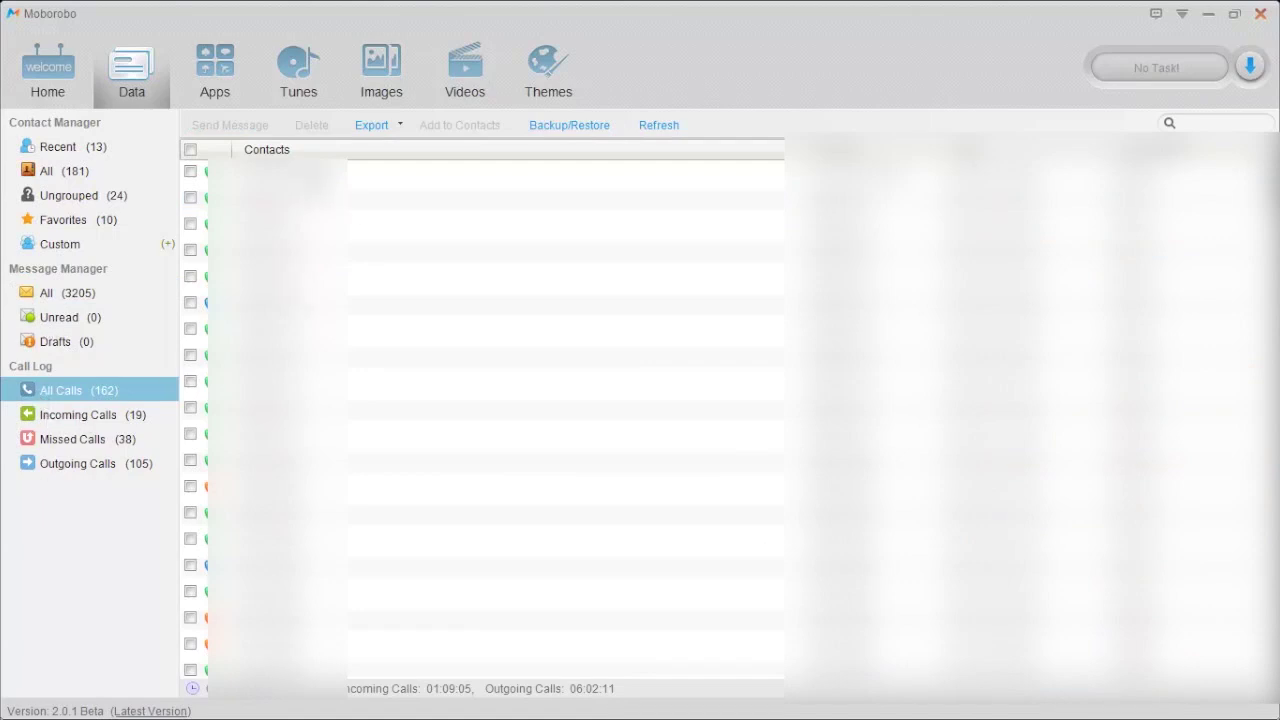
Step: Open Apps and list the 47 user-installed apps, scrolling through their versions and permissions
{"action": "left_click", "coordinate": [199, 64]}
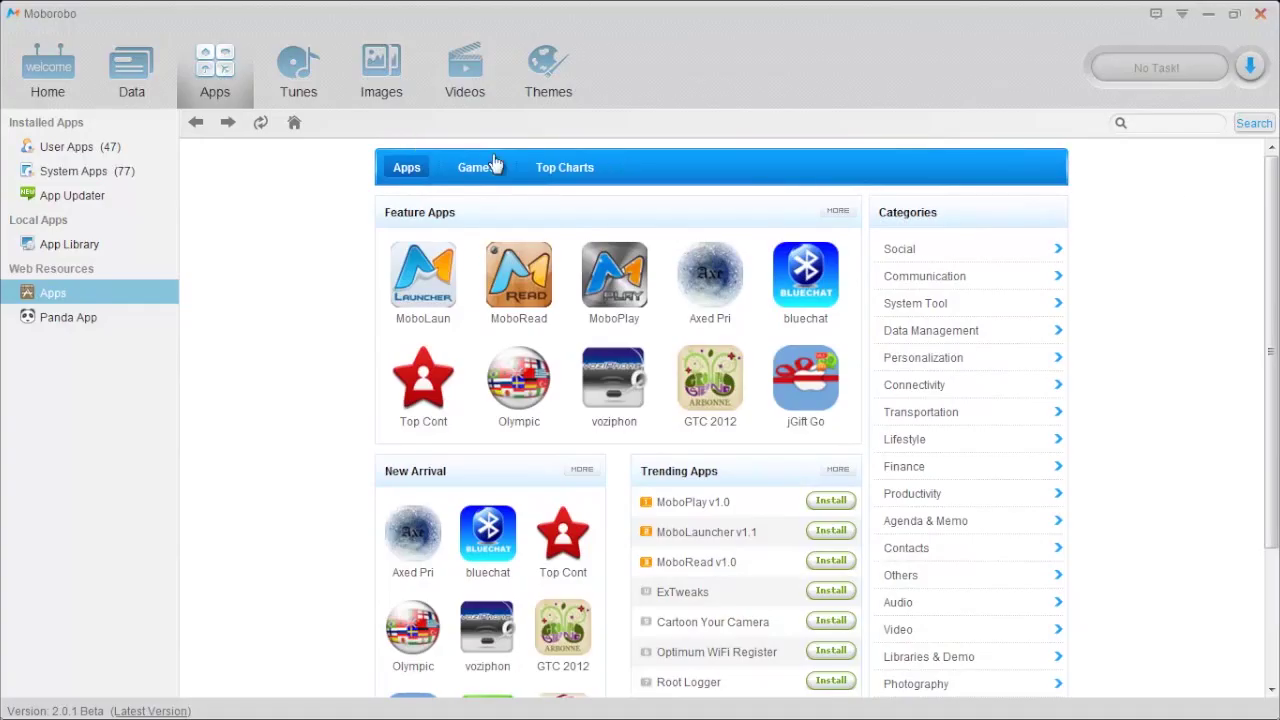
{"action": "left_click", "coordinate": [73, 146]}
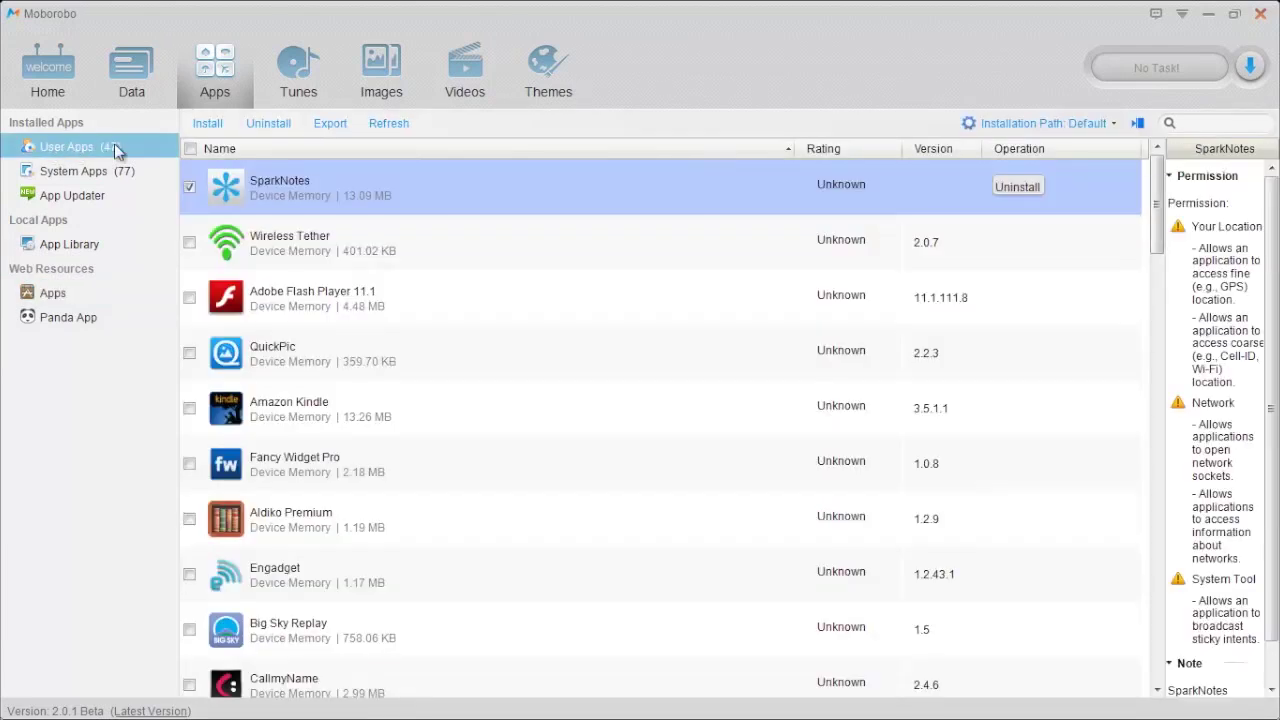
{"action": "mouse_move", "coordinate": [1152, 210]}
{"action": "left_mouse_down"}
{"action": "mouse_move", "coordinate": [1153, 586]}
{"action": "mouse_move", "coordinate": [1153, 200]}
{"action": "left_mouse_up"}
{"action": "scroll", "coordinate": [1268, 258], "scroll_direction": "down", "scroll_amount": 1}
{"action": "scroll", "coordinate": [1270, 210], "scroll_direction": "up", "scroll_amount": 1}
Step: Switch to the Tunes section, where the PC Music Library shows No Music
{"action": "left_click", "coordinate": [291, 65]}
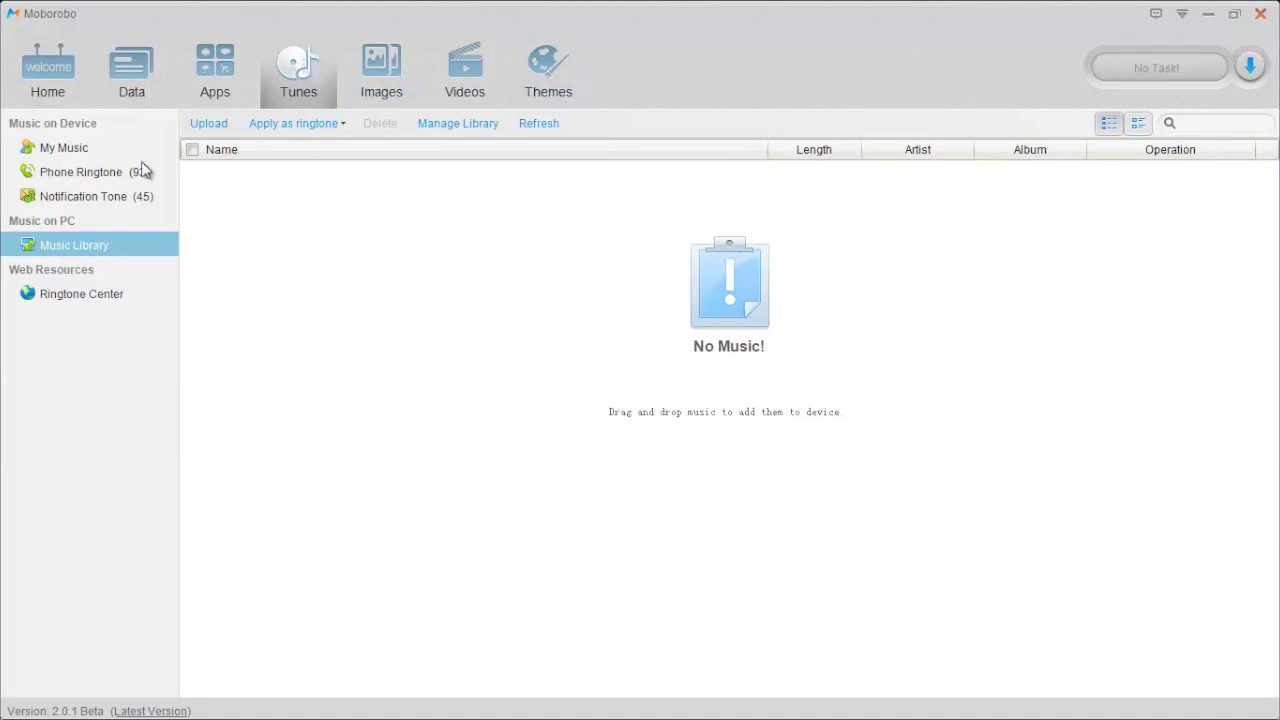
Step: Browse the 93 phone ringtones and the empty music folder, then open the Images Wallpaper Center
{"action": "left_click", "coordinate": [88, 172]}
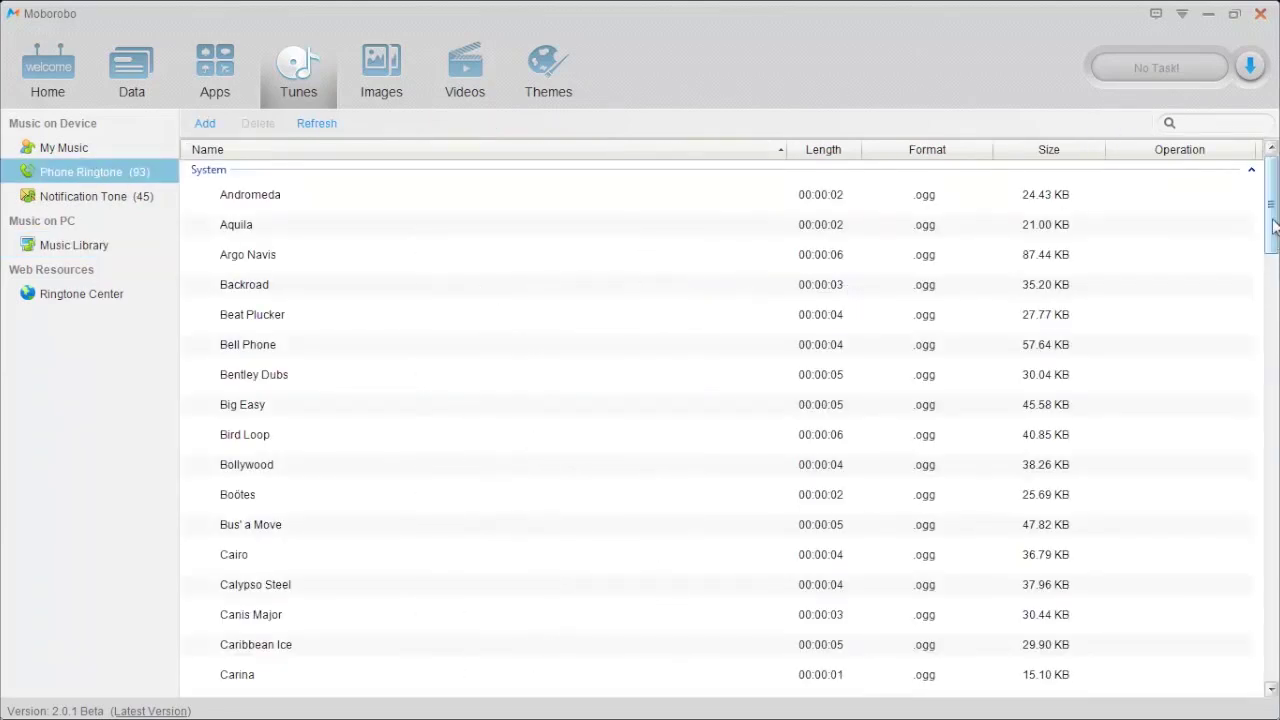
{"action": "left_click_drag", "start_coordinate": [1268, 215], "coordinate": [1268, 135]}
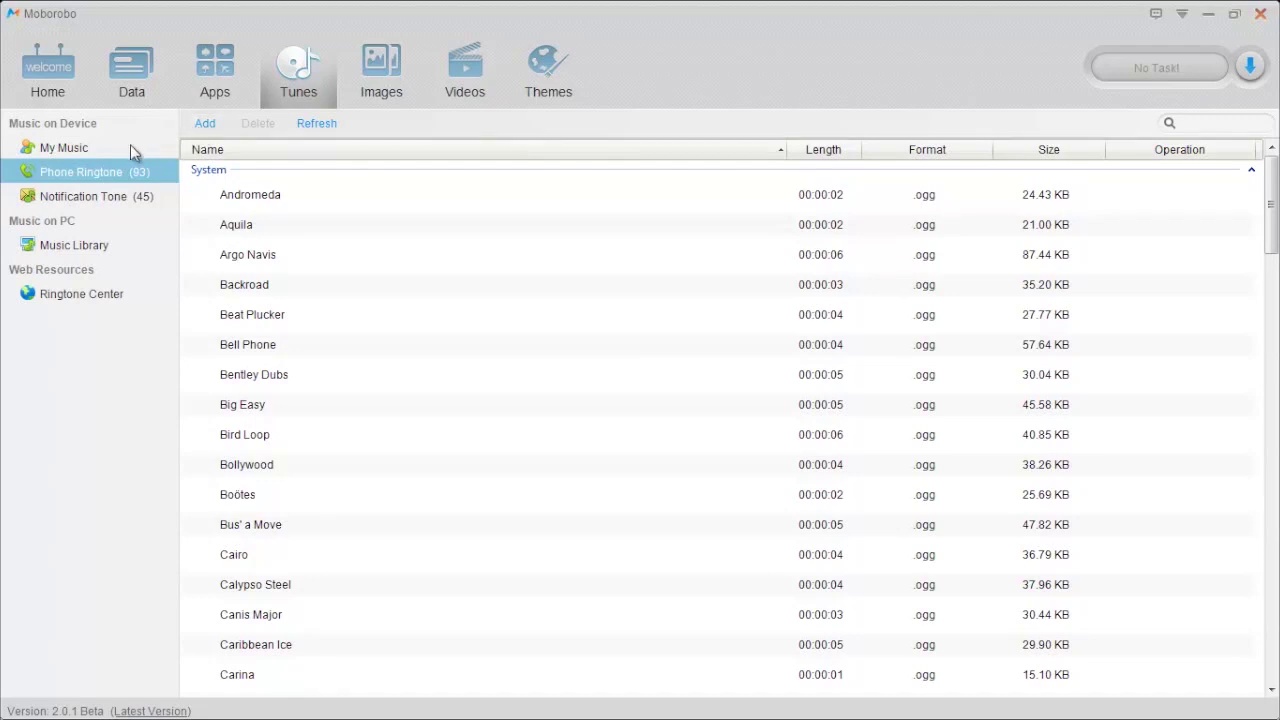
{"action": "left_click", "coordinate": [66, 148]}
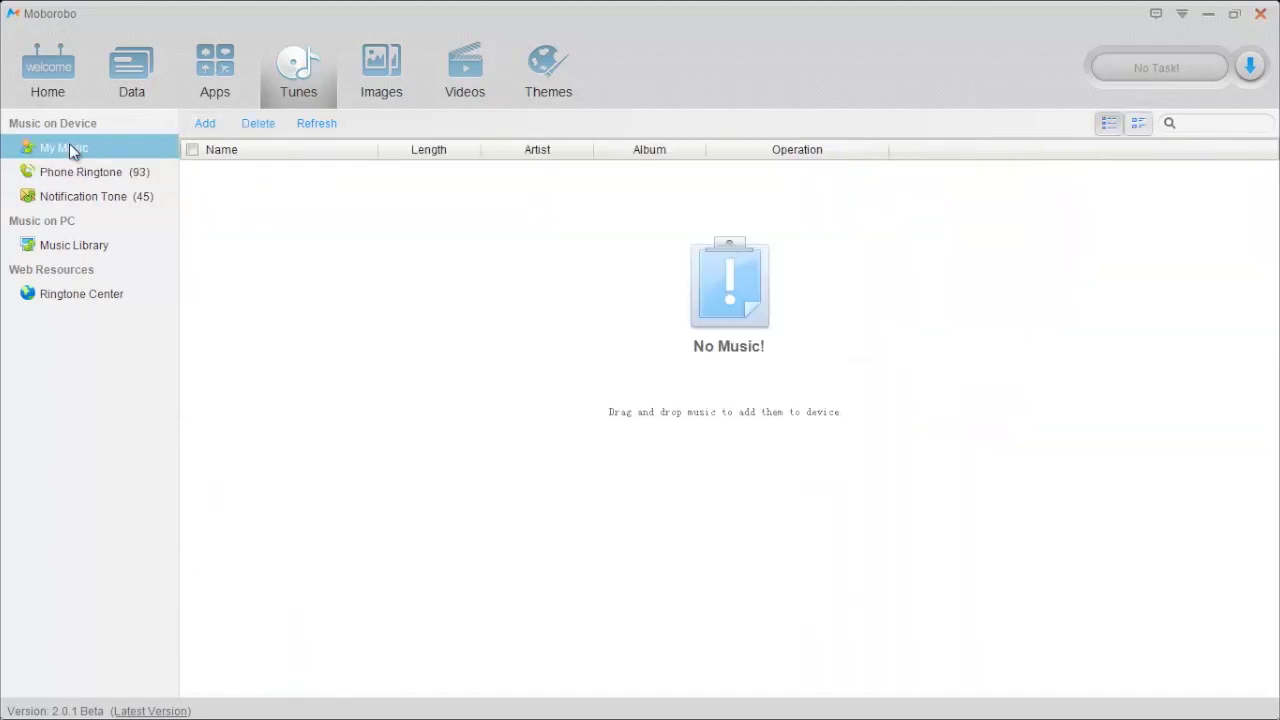
{"action": "left_click", "coordinate": [380, 88]}
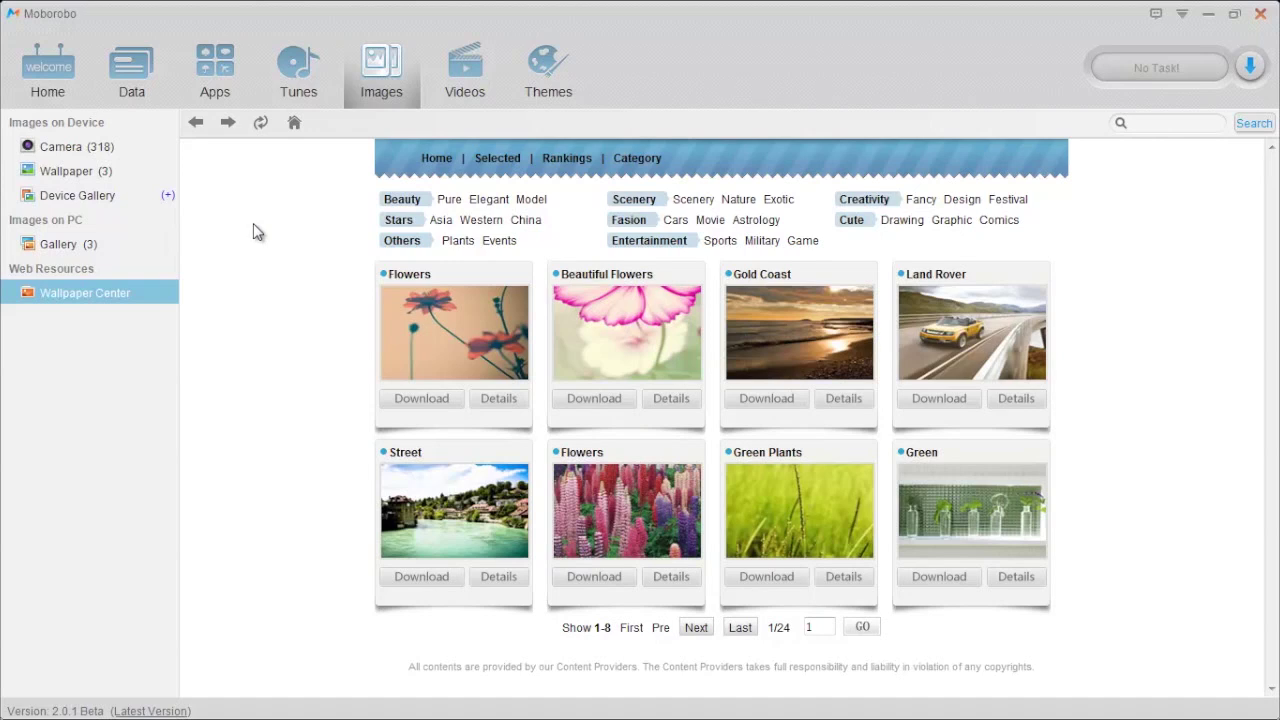
Step: Show the phone's Wallpaper folder holding its 5 images
{"action": "left_click", "coordinate": [70, 171]}
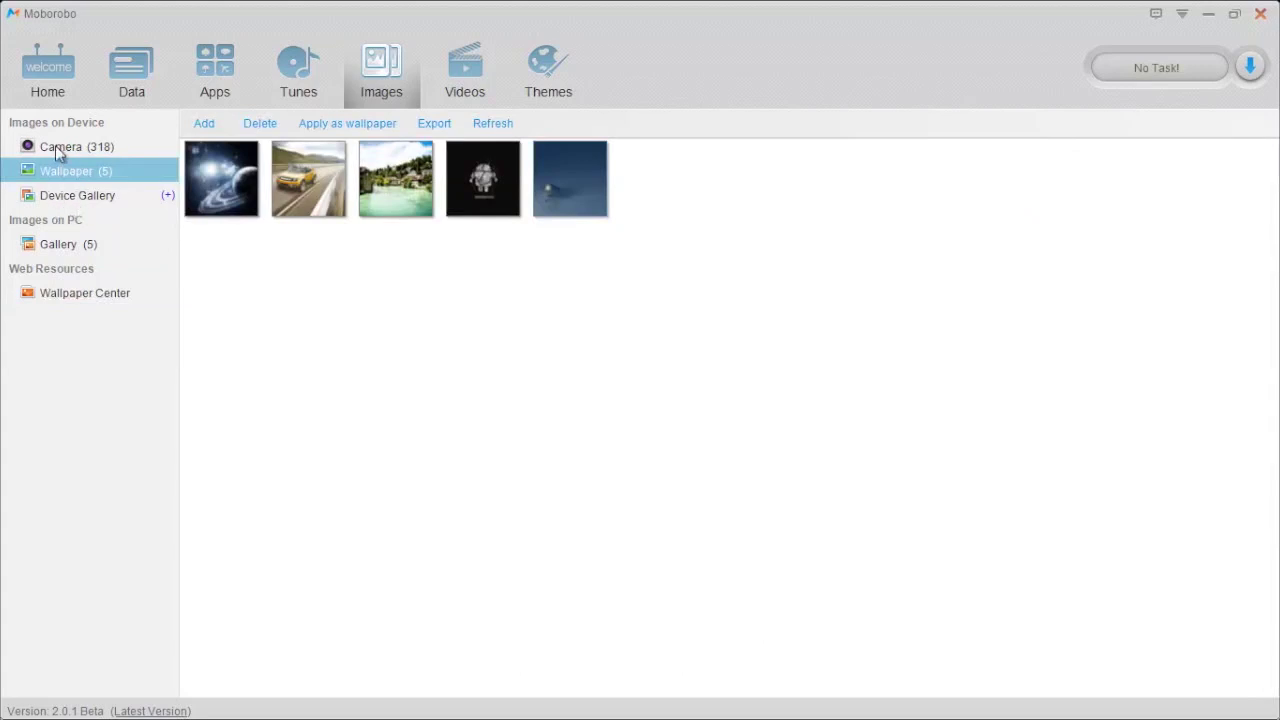